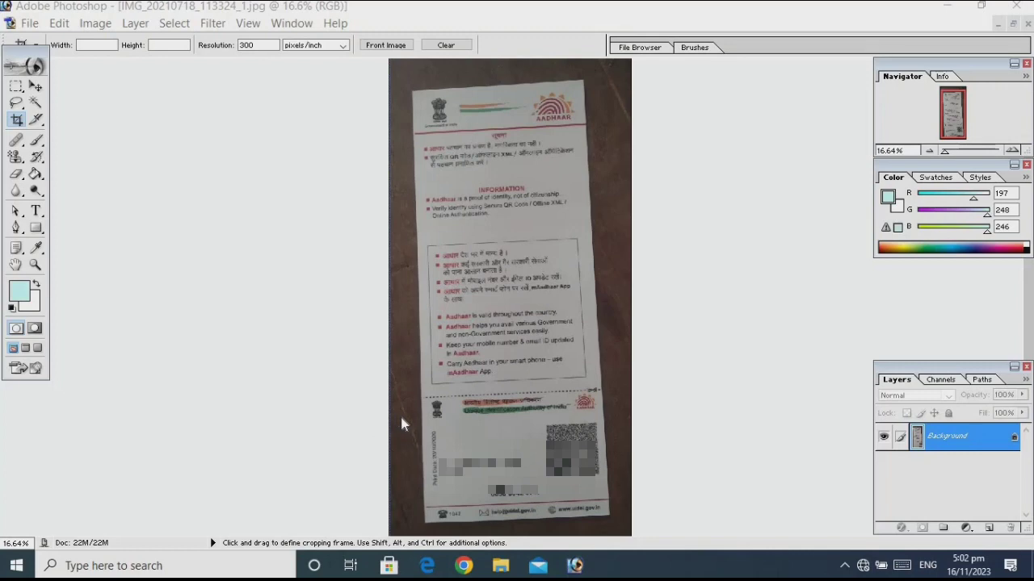
Draw a crop frame around the whole card with Perspective cropping enabled
left_click(17, 121)
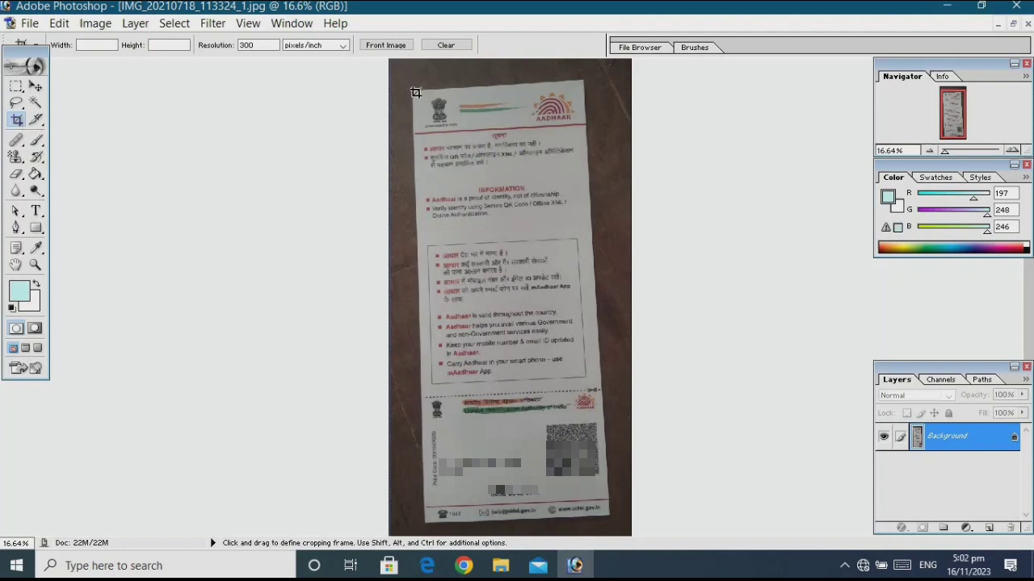
left_click_drag(415, 91, 618, 528)
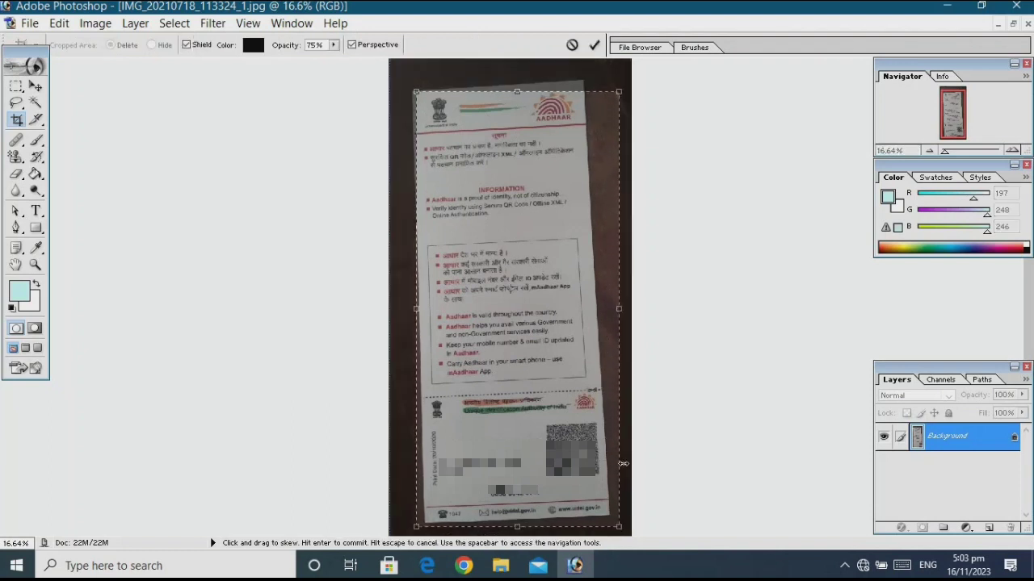
left_click(352, 45)
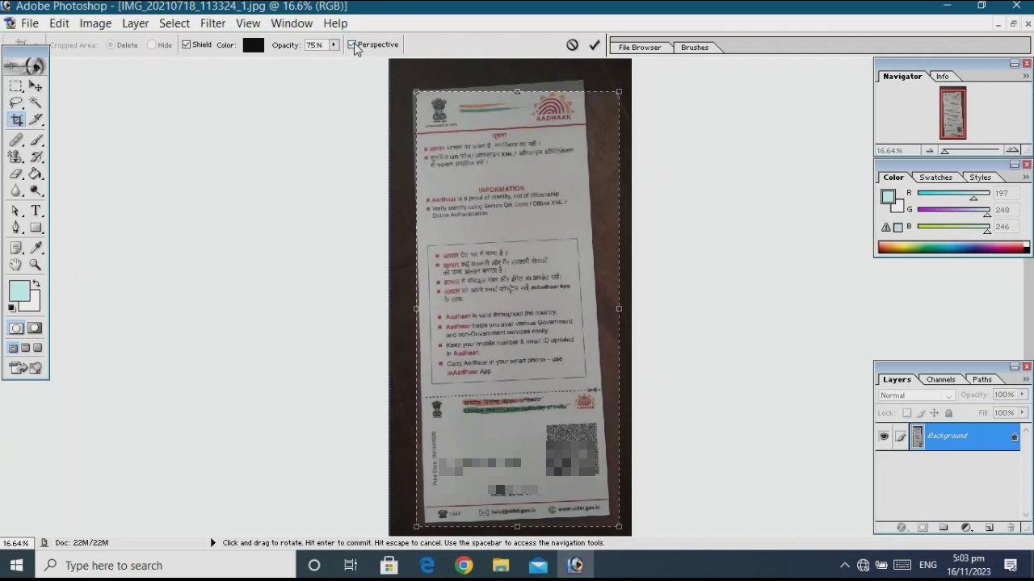
left_click(355, 46)
left_click_drag(498, 220, 498, 240)
left_click(351, 44)
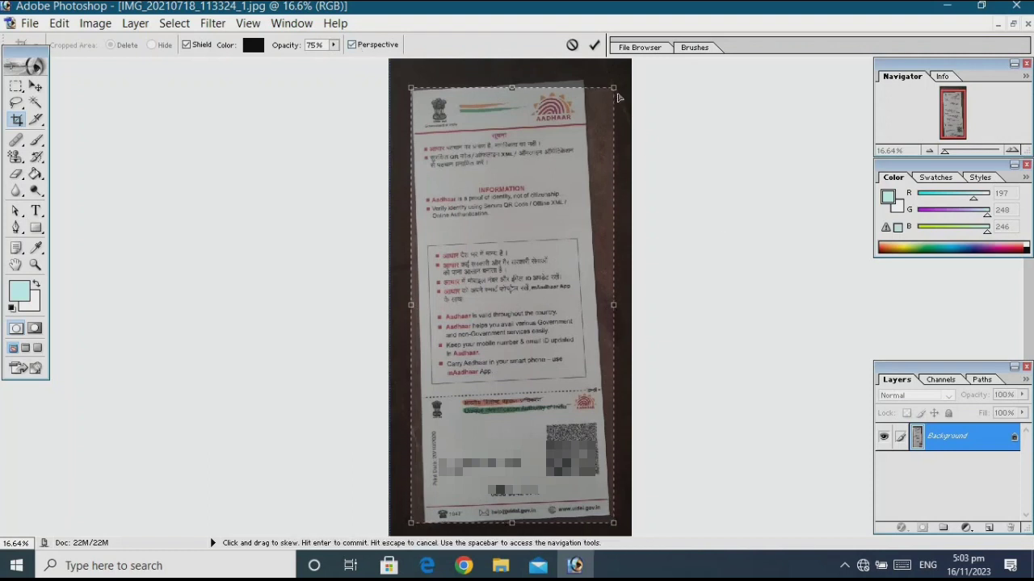
Fit each crop corner and edge onto the card's tilted corners and commit the perspective crop
left_click_drag(604, 97, 575, 81)
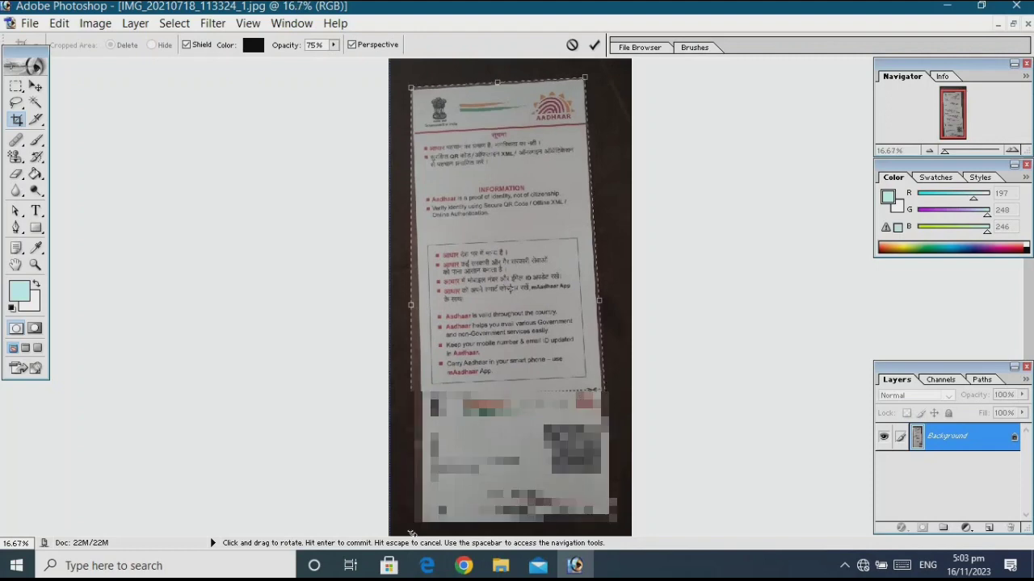
key("ctrl+plus")
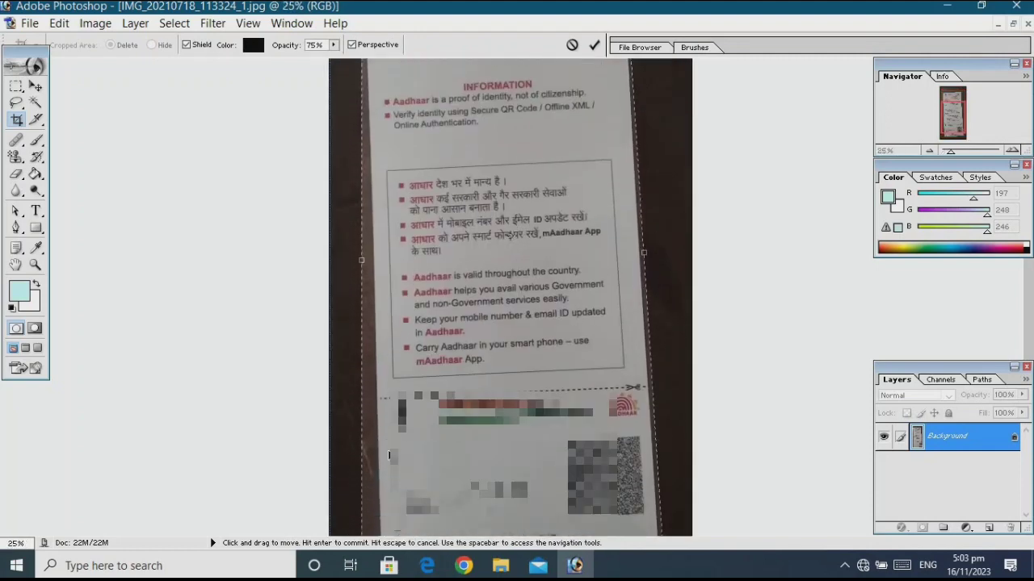
scroll(388, 456, "down", 3)
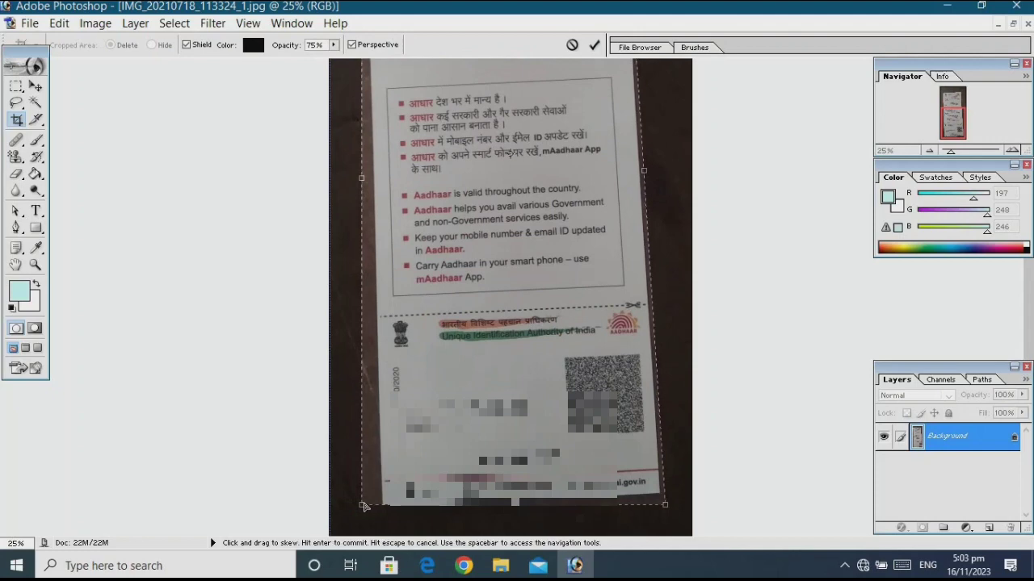
left_click_drag(367, 509, 385, 507)
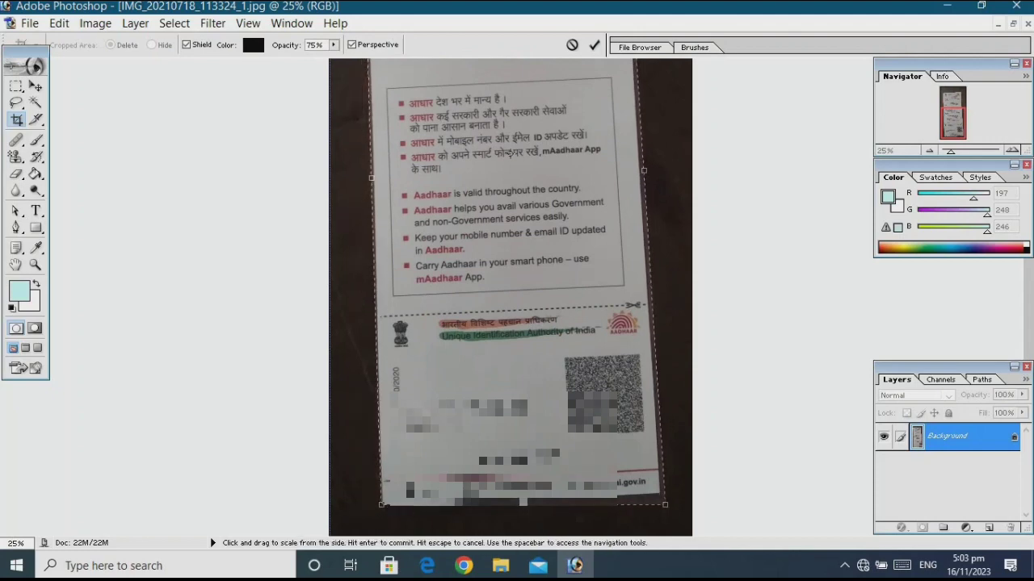
left_click_drag(668, 510, 662, 494)
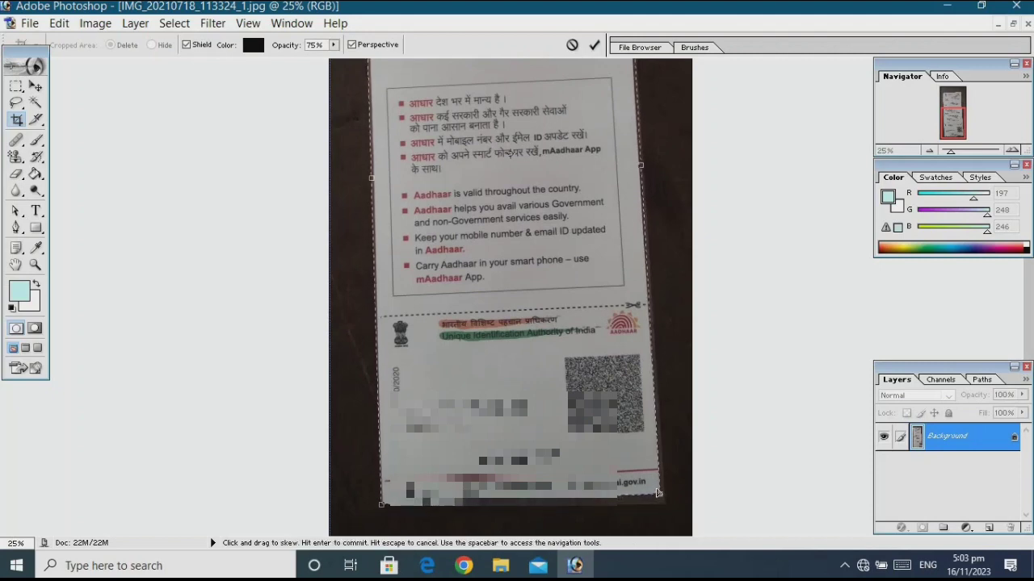
scroll(662, 380, "up", 5)
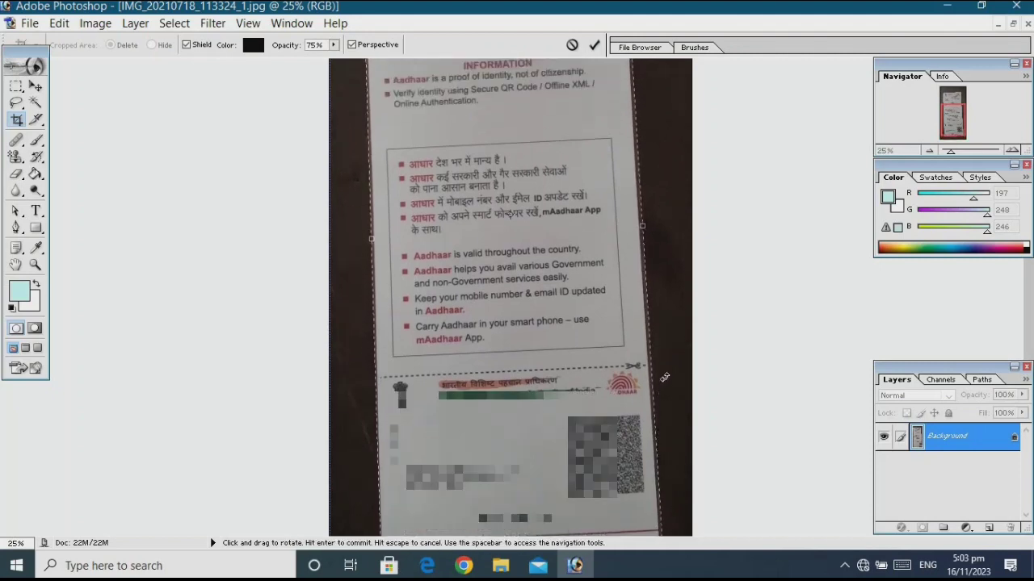
scroll(667, 386, "up", 1)
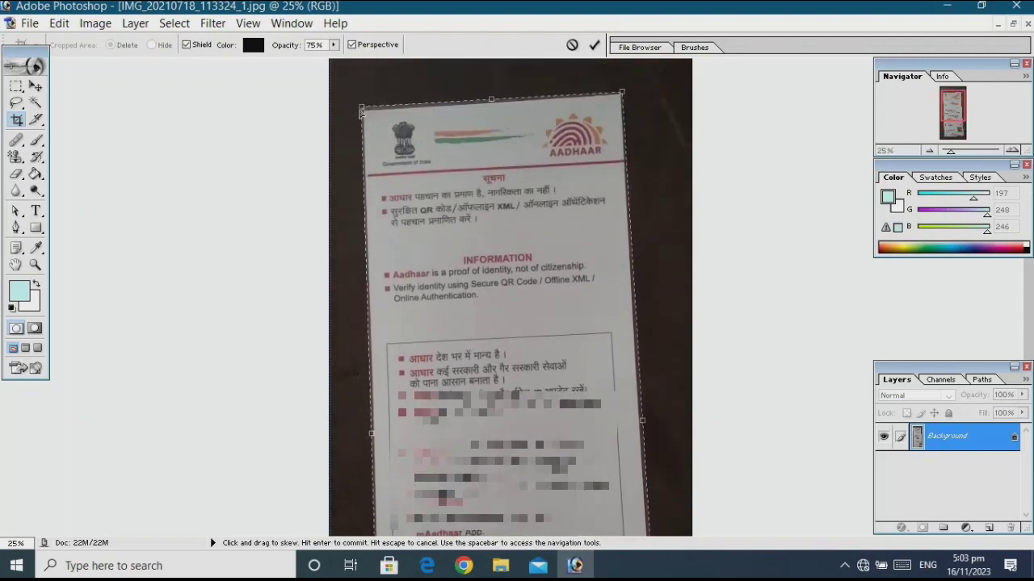
left_click_drag(366, 110, 367, 113)
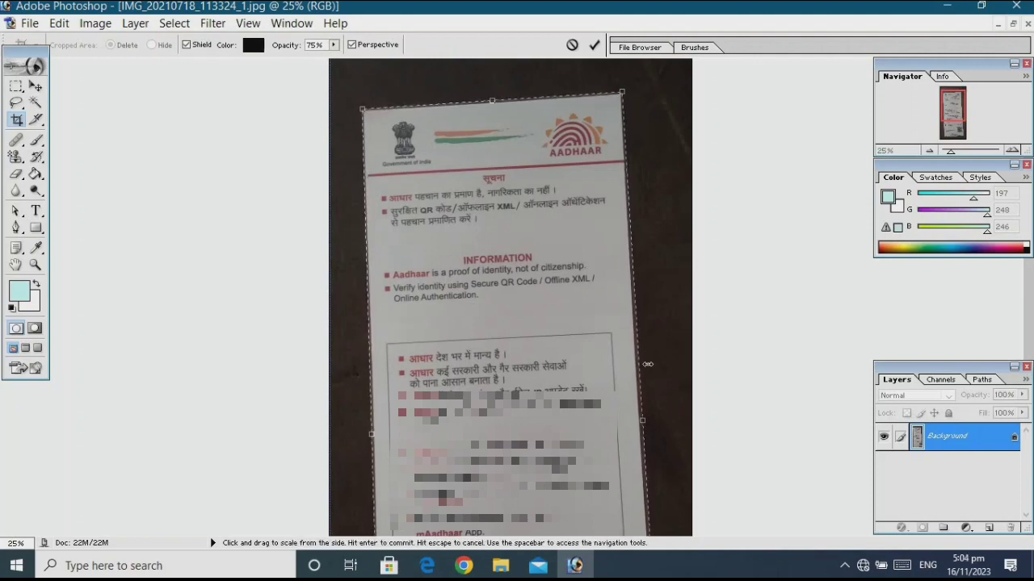
left_click_drag(640, 420, 638, 420)
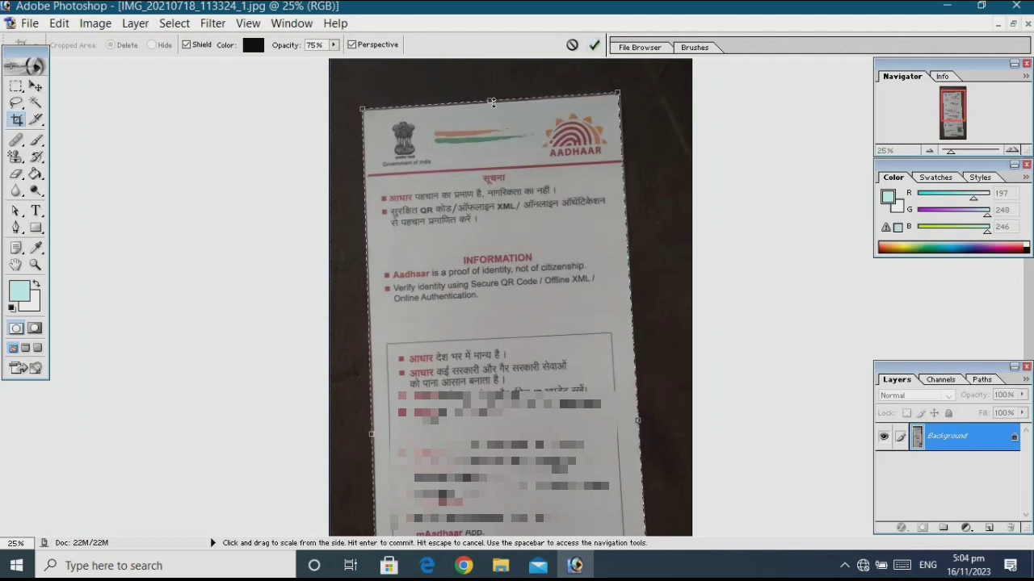
left_click_drag(494, 100, 494, 104)
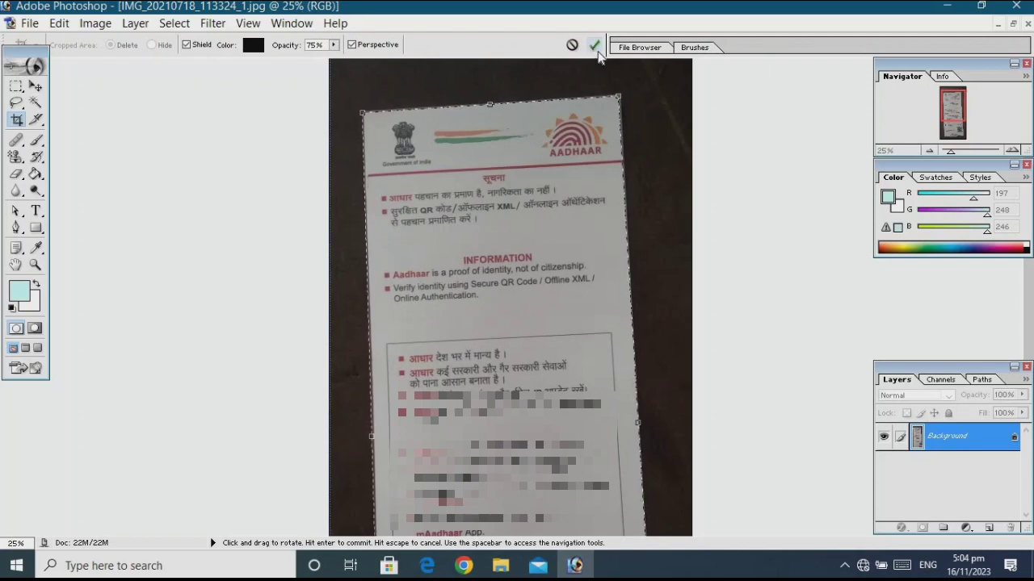
left_click(595, 46)
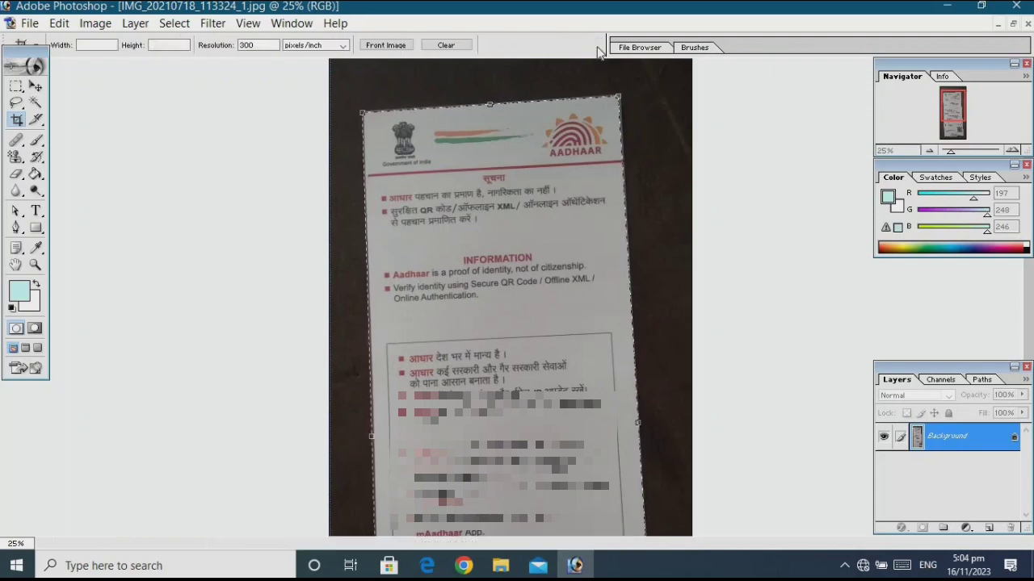
Zoom out to the whole cropped card, choose Dodge and set its range to Highlights
scroll(594, 90, "down", 5)
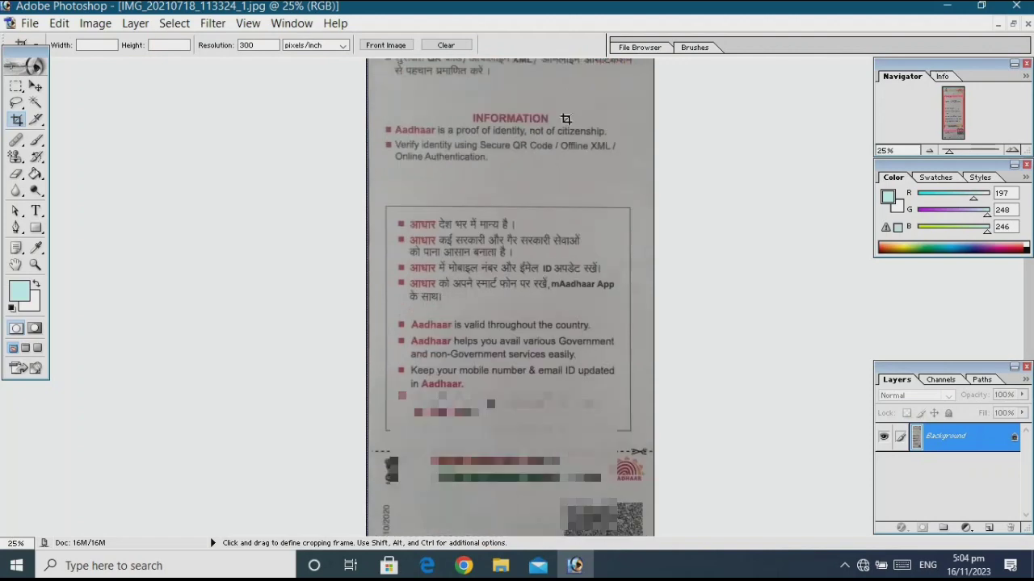
scroll(493, 221, "up", 3)
scroll(481, 202, "up", 3)
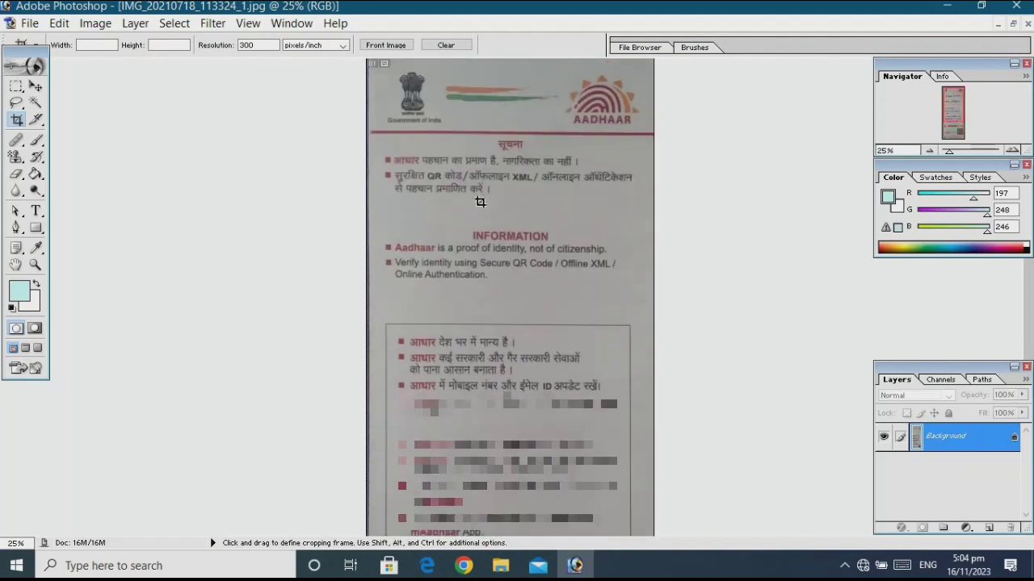
key("ctrl")
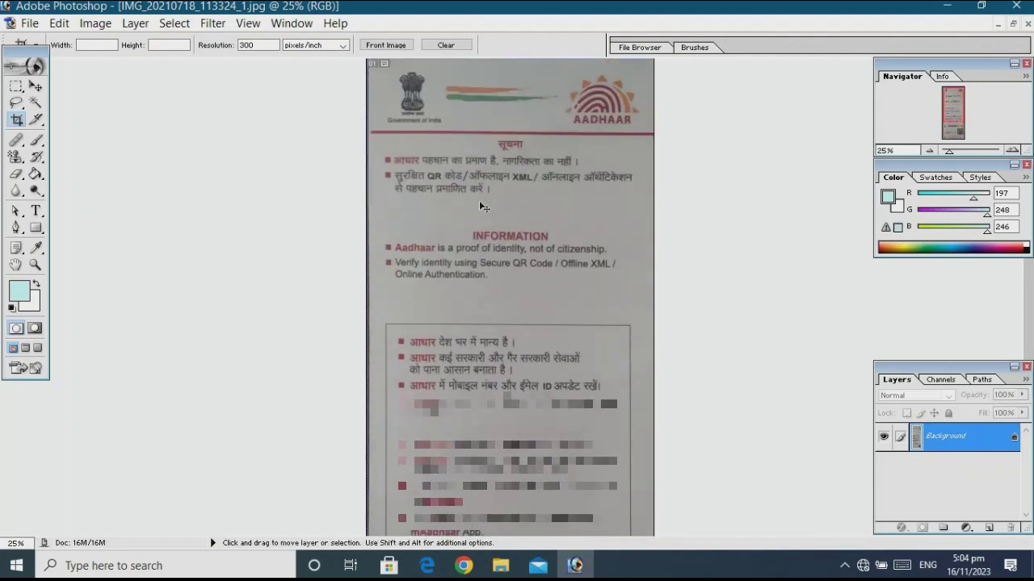
key("ctrl+minus")
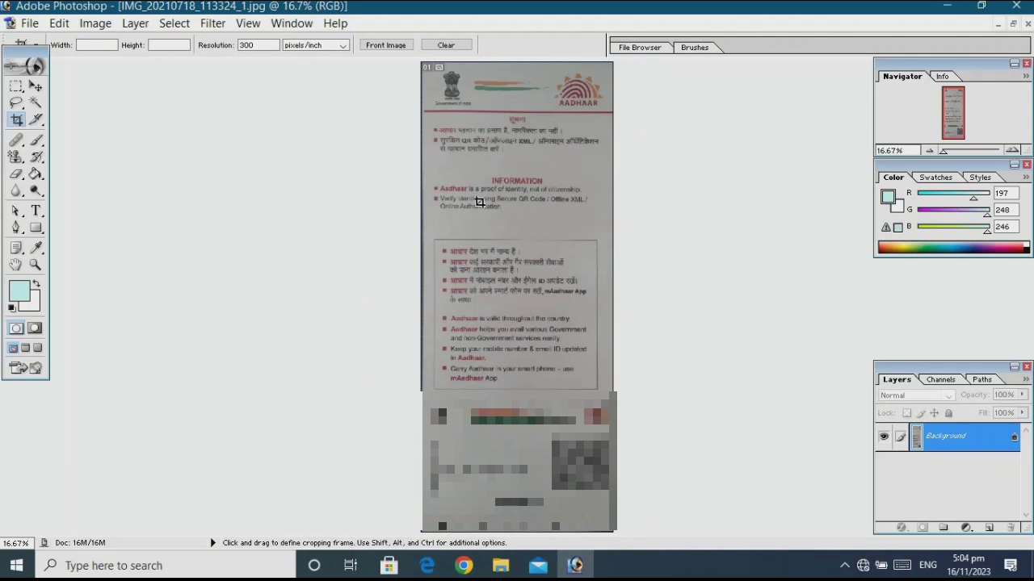
scroll(462, 232, "up", 1)
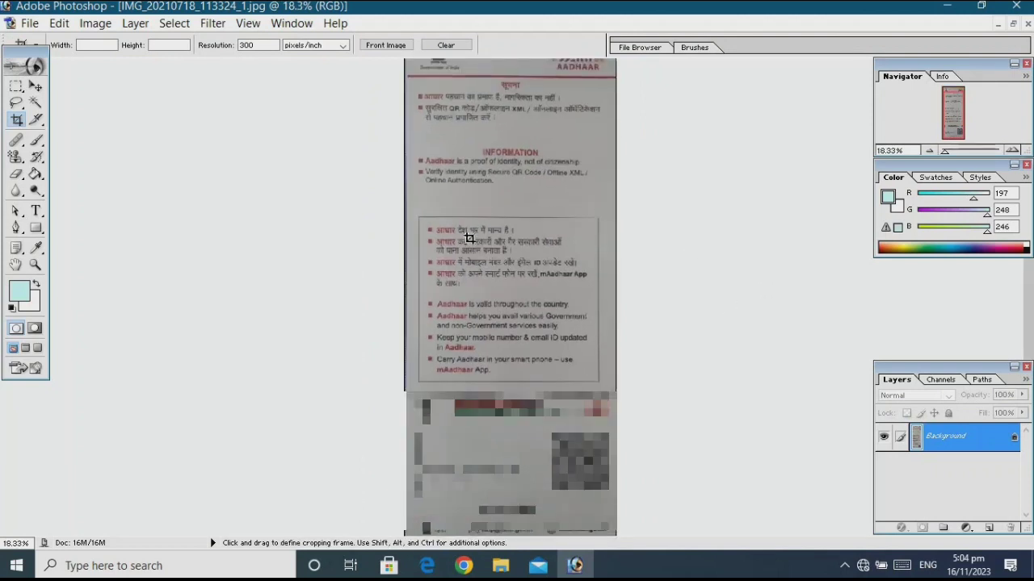
scroll(492, 195, "up", 1)
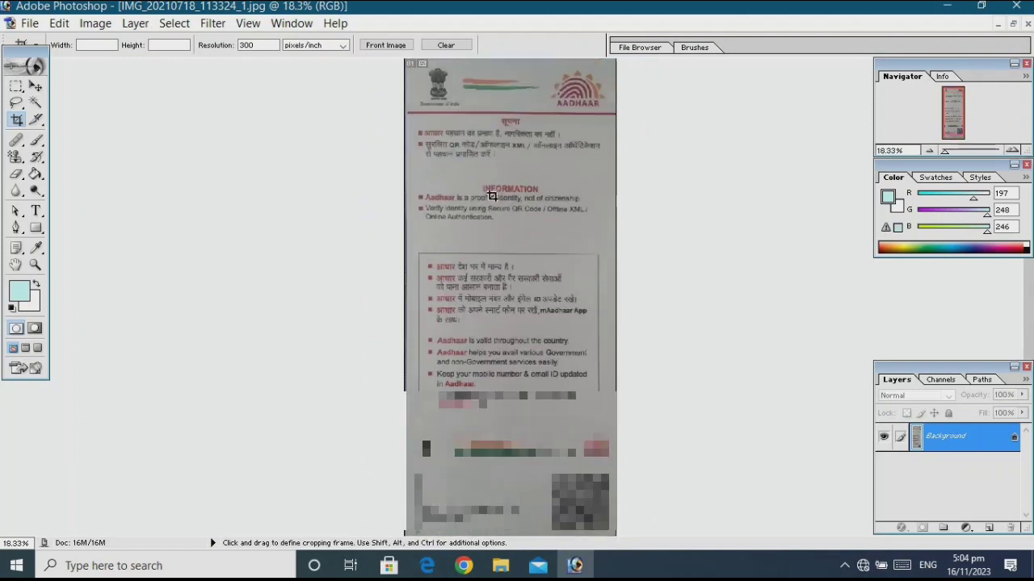
scroll(483, 195, "down", 1)
scroll(473, 198, "up", 1)
key("ctrl+minus")
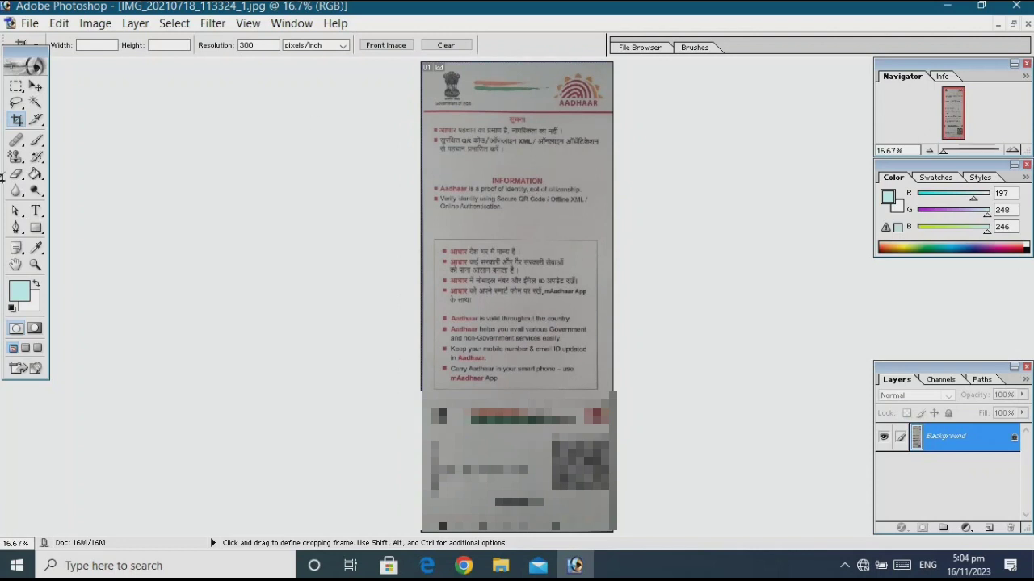
left_click(35, 191)
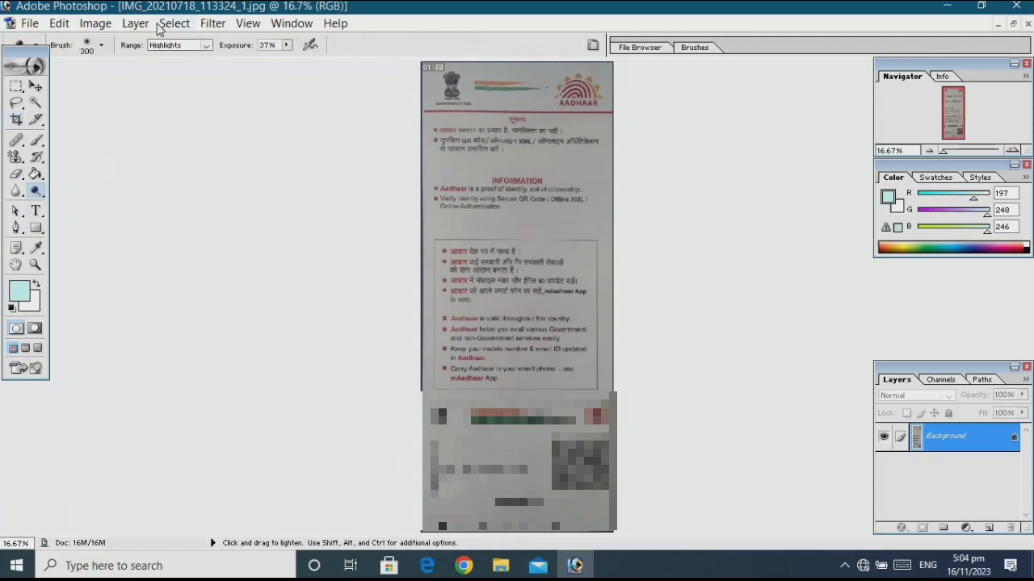
left_click(206, 46)
left_click(187, 76)
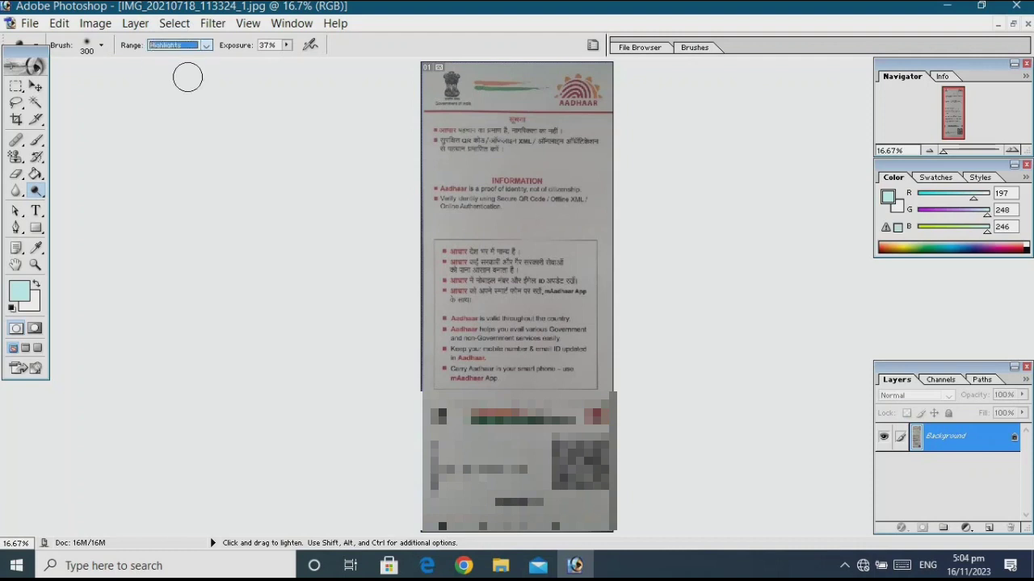
Give the Dodge tool a 300 px brush and 64% exposure
left_click(103, 50)
scroll(97, 189, "down", 3)
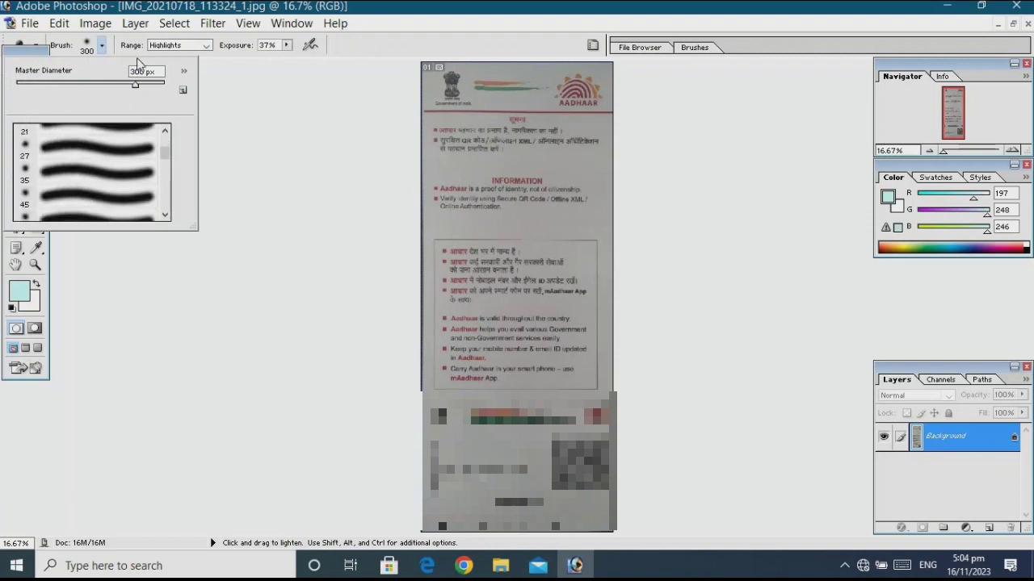
left_click(102, 47)
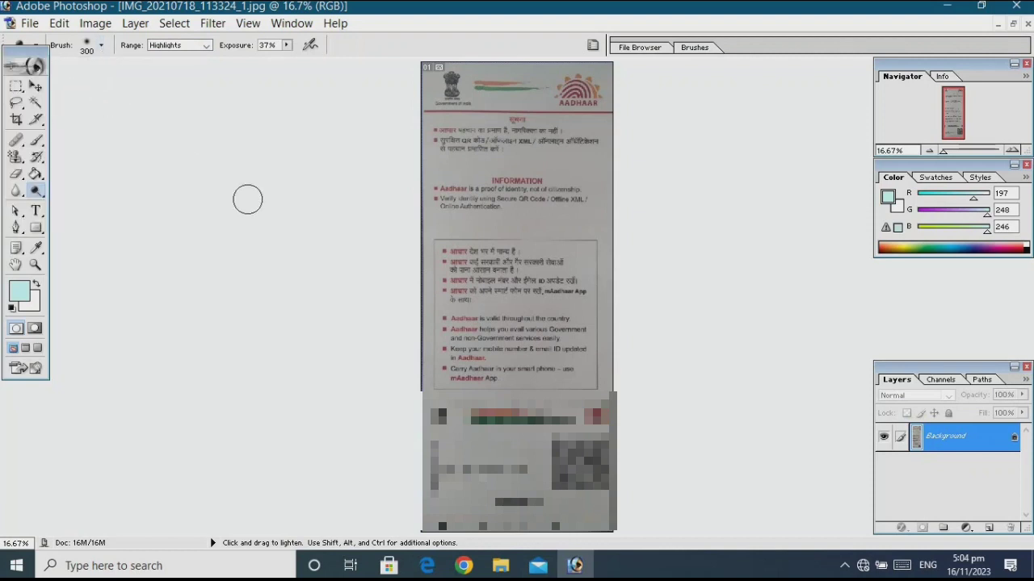
left_click(287, 45)
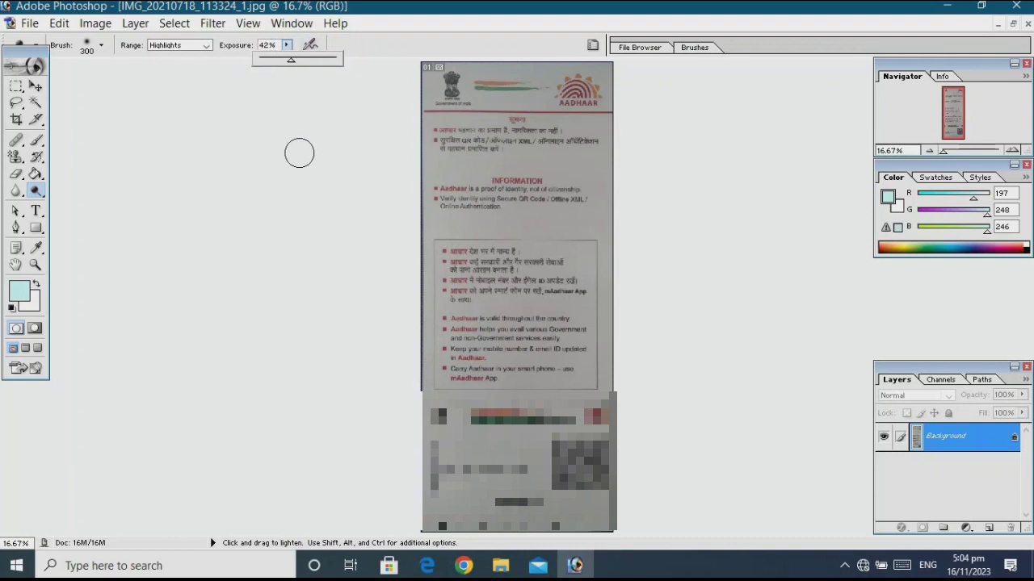
left_click(412, 68)
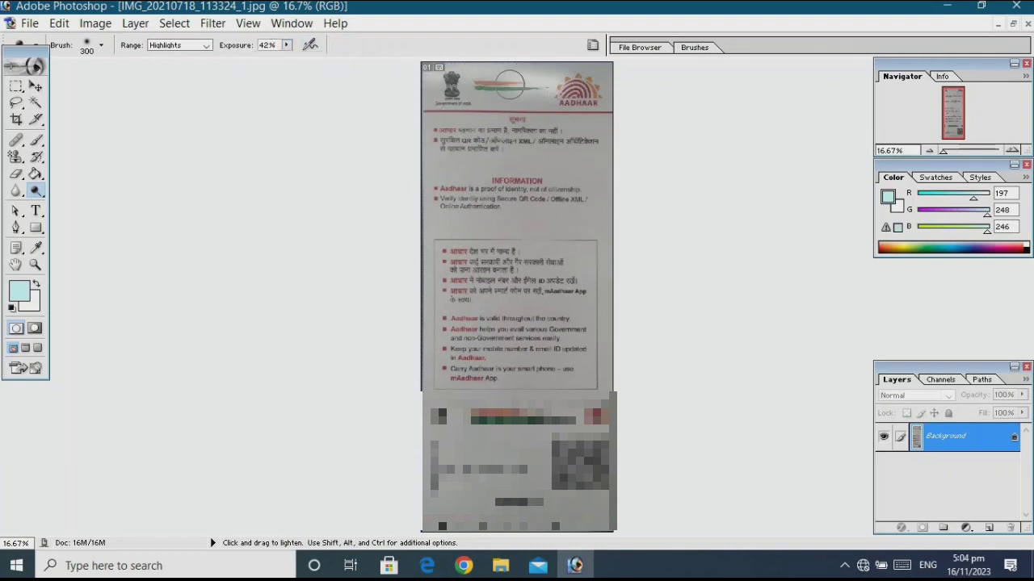
left_click(287, 45)
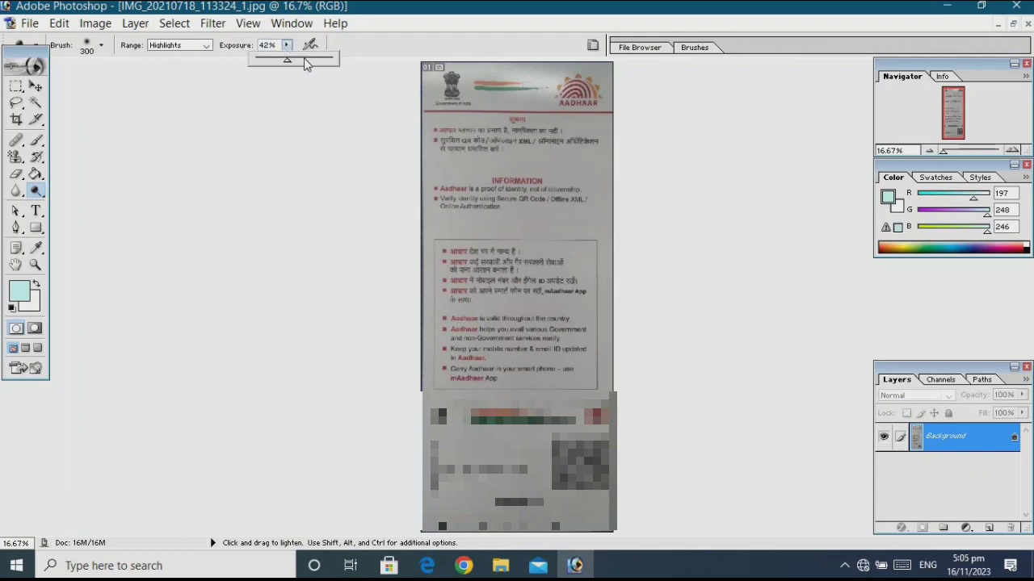
left_click(442, 85)
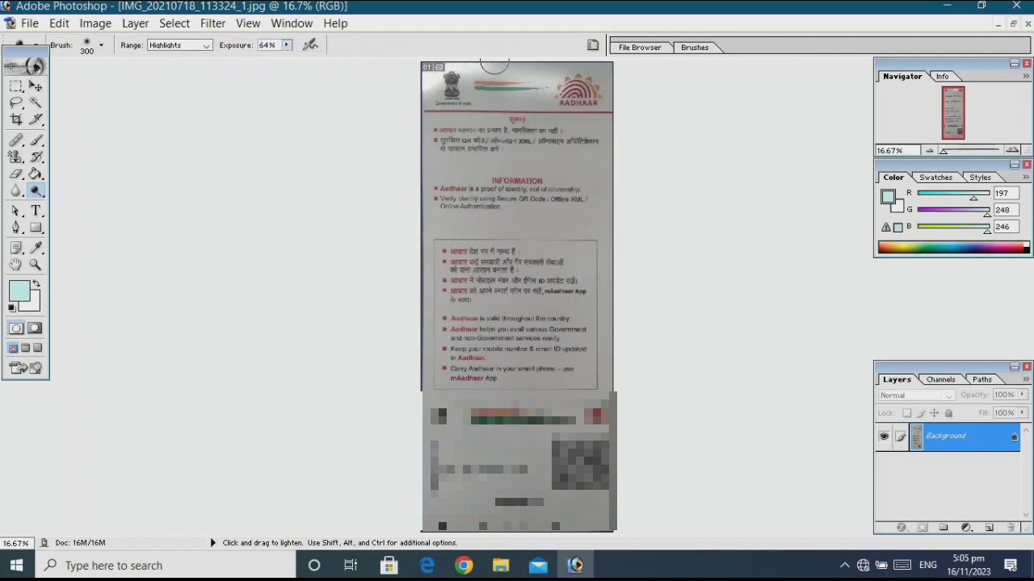
Dodge the top edge, INFORMATION smudge, left edge, Hindi lines and bottom strip to near-white
mouse_move(459, 71)
left_mouse_down()
mouse_move(590, 62)
mouse_move(532, 73)
mouse_move(615, 76)
mouse_move(601, 75)
mouse_move(604, 210)
mouse_move(594, 83)
mouse_move(603, 87)
mouse_move(585, 123)
mouse_move(532, 102)
mouse_move(414, 118)
mouse_move(421, 102)
mouse_move(488, 80)
mouse_move(433, 104)
mouse_move(513, 92)
mouse_move(595, 104)
mouse_move(574, 95)
mouse_move(528, 120)
mouse_move(467, 122)
mouse_move(421, 142)
mouse_move(490, 103)
mouse_move(542, 118)
left_mouse_up()
mouse_move(461, 134)
left_mouse_down()
mouse_move(461, 162)
mouse_move(648, 92)
mouse_move(609, 129)
mouse_move(436, 165)
mouse_move(422, 157)
mouse_move(452, 147)
mouse_move(546, 166)
mouse_move(590, 137)
left_mouse_up()
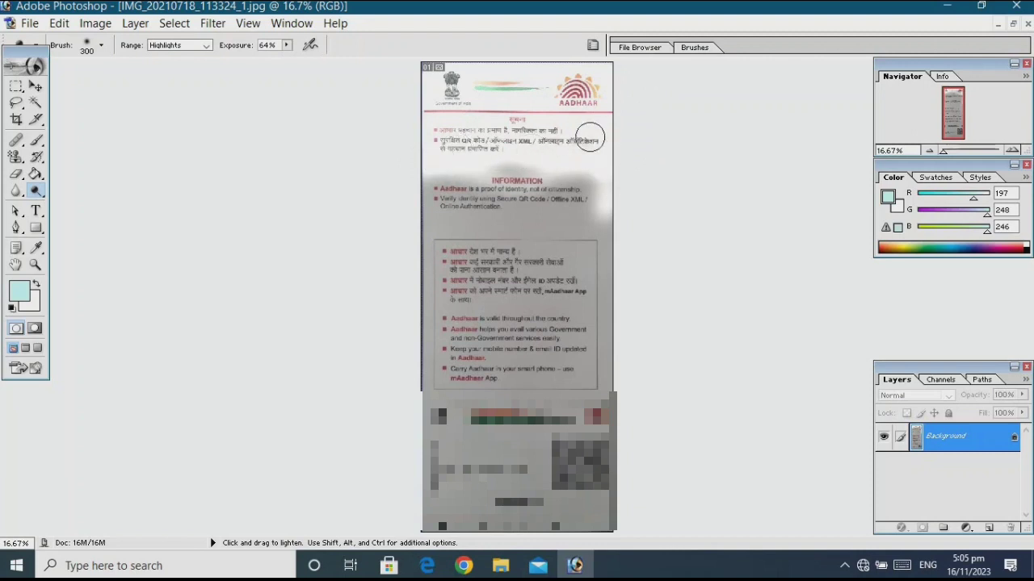
mouse_move(440, 187)
left_mouse_down()
mouse_move(519, 177)
mouse_move(477, 176)
mouse_move(578, 193)
mouse_move(585, 181)
mouse_move(562, 191)
mouse_move(556, 147)
left_mouse_up()
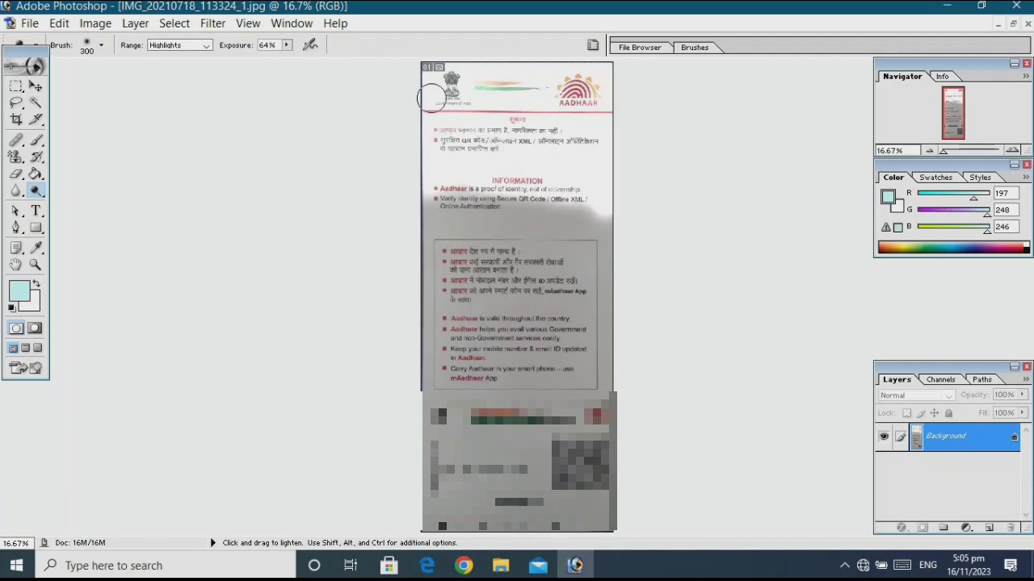
mouse_move(422, 208)
left_mouse_down()
mouse_move(424, 324)
mouse_move(637, 295)
mouse_move(400, 292)
mouse_move(544, 276)
mouse_move(604, 290)
mouse_move(434, 298)
mouse_move(436, 264)
mouse_move(629, 287)
mouse_move(626, 236)
mouse_move(584, 217)
mouse_move(430, 204)
mouse_move(586, 253)
mouse_move(485, 213)
mouse_move(602, 233)
mouse_move(534, 215)
mouse_move(601, 258)
mouse_move(466, 240)
mouse_move(443, 231)
mouse_move(487, 225)
mouse_move(434, 222)
mouse_move(545, 262)
mouse_move(500, 243)
mouse_move(537, 251)
mouse_move(446, 247)
mouse_move(491, 275)
mouse_move(482, 263)
mouse_move(457, 273)
mouse_move(446, 321)
mouse_move(438, 318)
mouse_move(606, 320)
mouse_move(552, 308)
mouse_move(499, 320)
mouse_move(636, 336)
mouse_move(407, 354)
mouse_move(498, 344)
mouse_move(438, 327)
mouse_move(484, 345)
mouse_move(435, 336)
mouse_move(611, 350)
mouse_move(504, 335)
mouse_move(548, 327)
mouse_move(450, 369)
mouse_move(623, 397)
mouse_move(463, 381)
mouse_move(437, 389)
mouse_move(608, 417)
mouse_move(411, 393)
mouse_move(613, 406)
mouse_move(639, 393)
mouse_move(617, 406)
mouse_move(525, 394)
mouse_move(619, 374)
mouse_move(484, 376)
mouse_move(602, 377)
mouse_move(613, 521)
left_mouse_up()
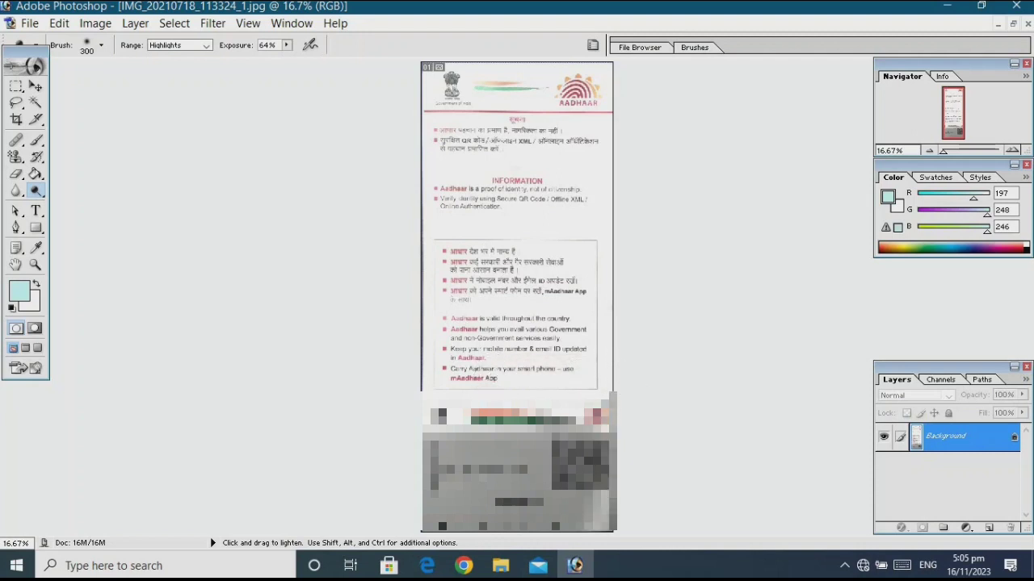
mouse_move(450, 526)
left_mouse_down()
mouse_move(411, 527)
mouse_move(617, 527)
mouse_move(440, 532)
mouse_move(452, 521)
mouse_move(586, 517)
mouse_move(418, 517)
mouse_move(616, 506)
mouse_move(420, 497)
mouse_move(602, 508)
mouse_move(402, 470)
mouse_move(645, 481)
mouse_move(402, 470)
mouse_move(610, 466)
mouse_move(460, 456)
mouse_move(618, 428)
mouse_move(424, 440)
mouse_move(598, 412)
mouse_move(436, 436)
mouse_move(549, 492)
mouse_move(460, 470)
mouse_move(597, 484)
mouse_move(566, 496)
mouse_move(472, 488)
mouse_move(404, 529)
mouse_move(537, 517)
mouse_move(606, 523)
left_mouse_up()
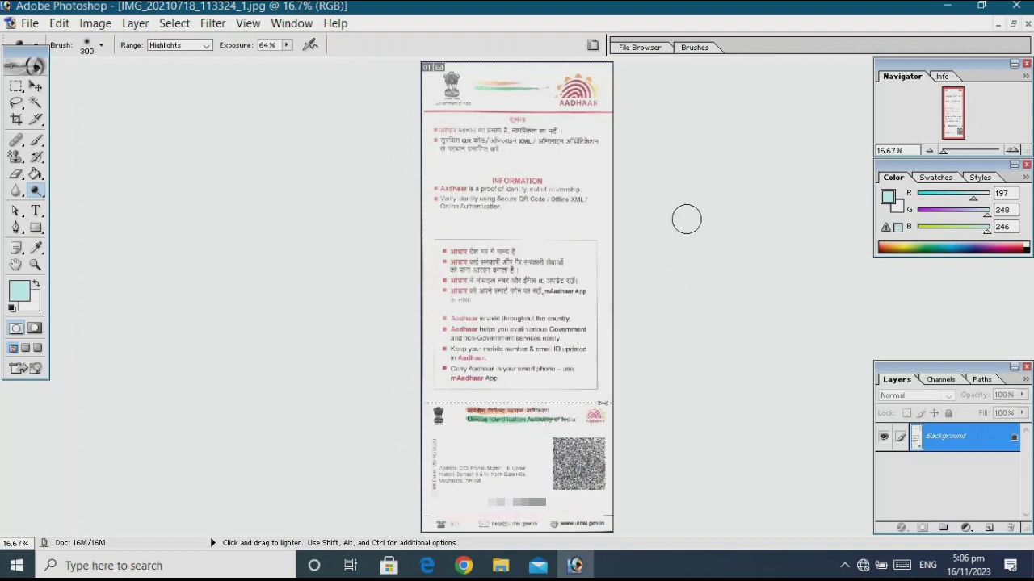
mouse_move(513, 138)
left_mouse_down()
mouse_move(447, 126)
mouse_move(444, 142)
mouse_move(542, 141)
left_mouse_up()
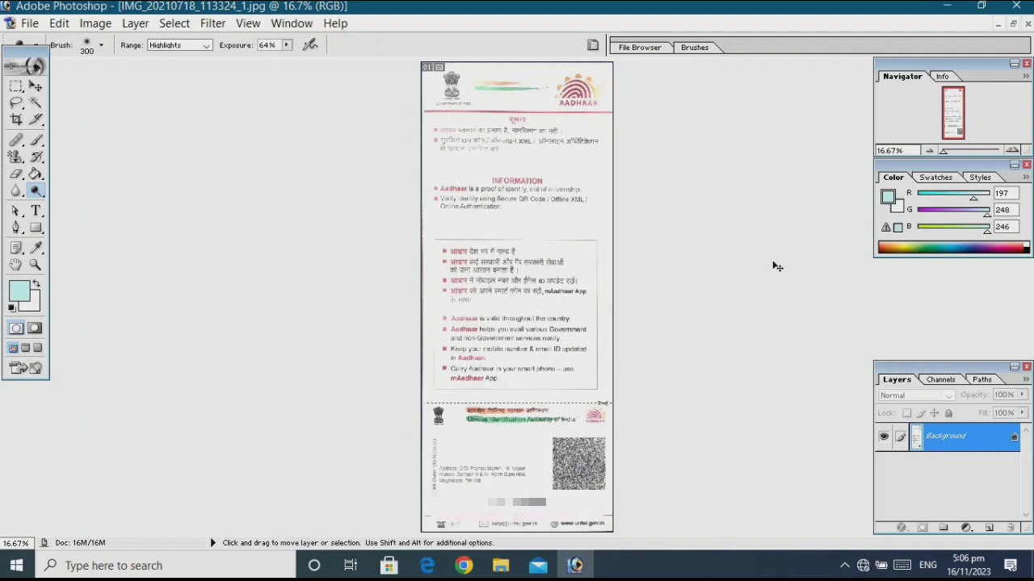
key("ctrl+m")
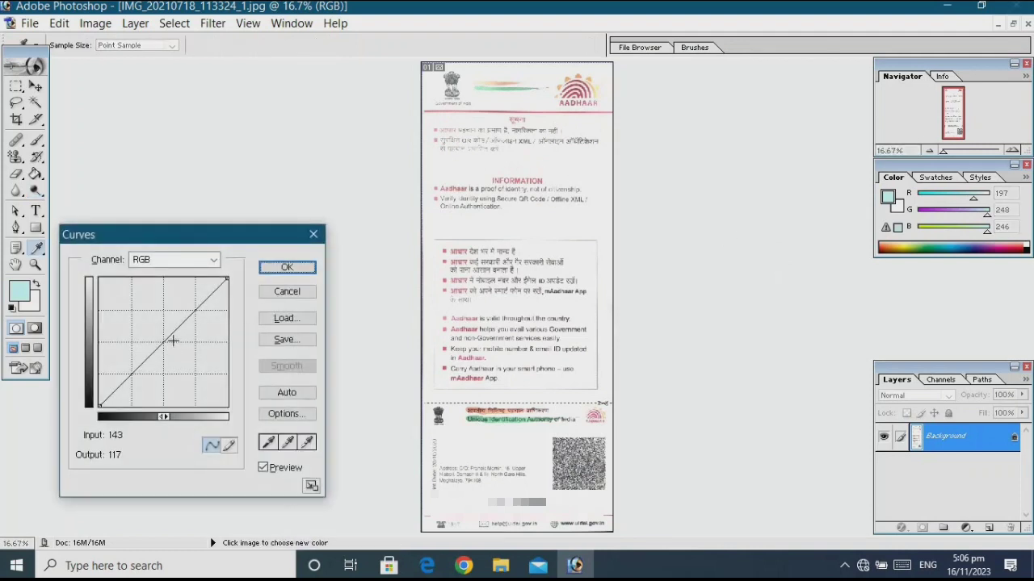
Nudge a Curves point slightly, keeping the curve near the diagonal, and apply it
mouse_move(162, 345)
left_mouse_down()
mouse_move(147, 332)
mouse_move(163, 358)
mouse_move(154, 345)
mouse_move(178, 344)
left_mouse_up()
left_click(286, 268)
key("o")
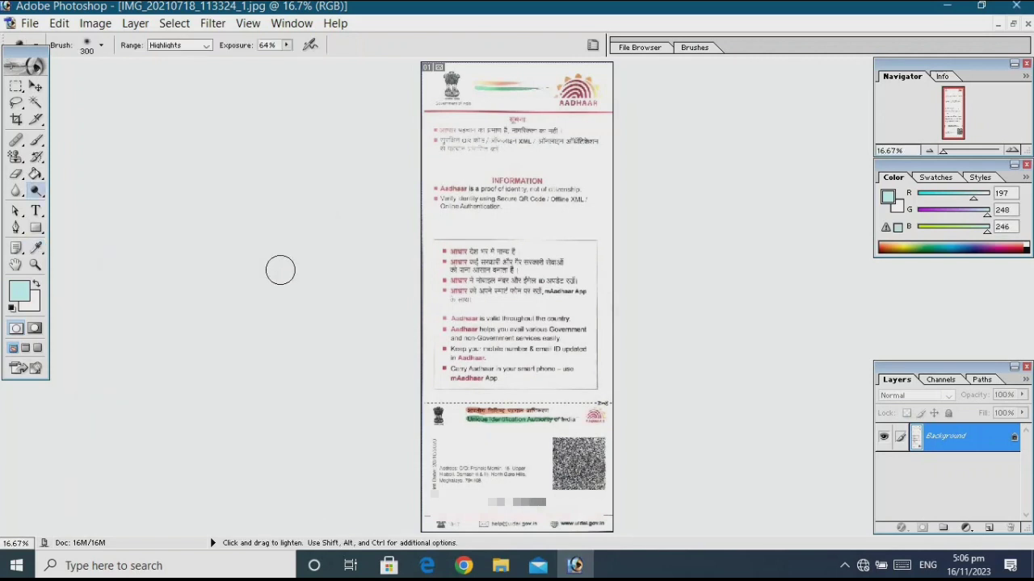
key("ctrl")
key("ctrl+p")
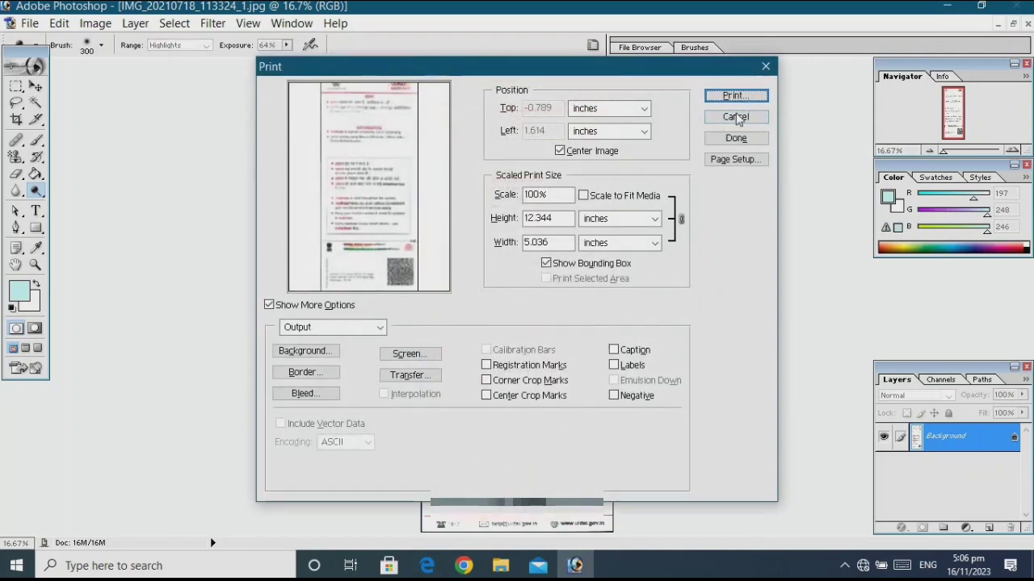
left_click(733, 96)
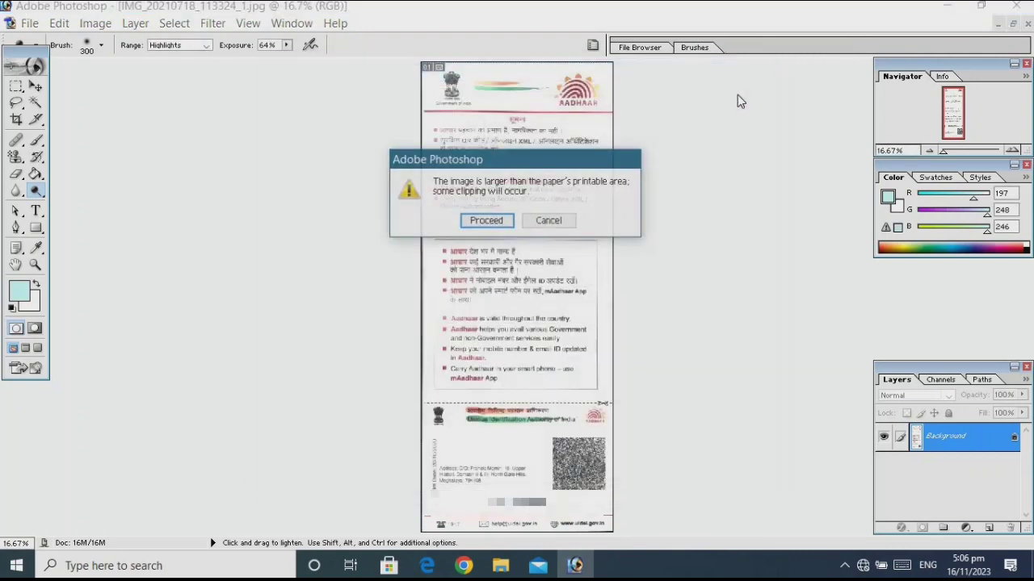
left_click(487, 222)
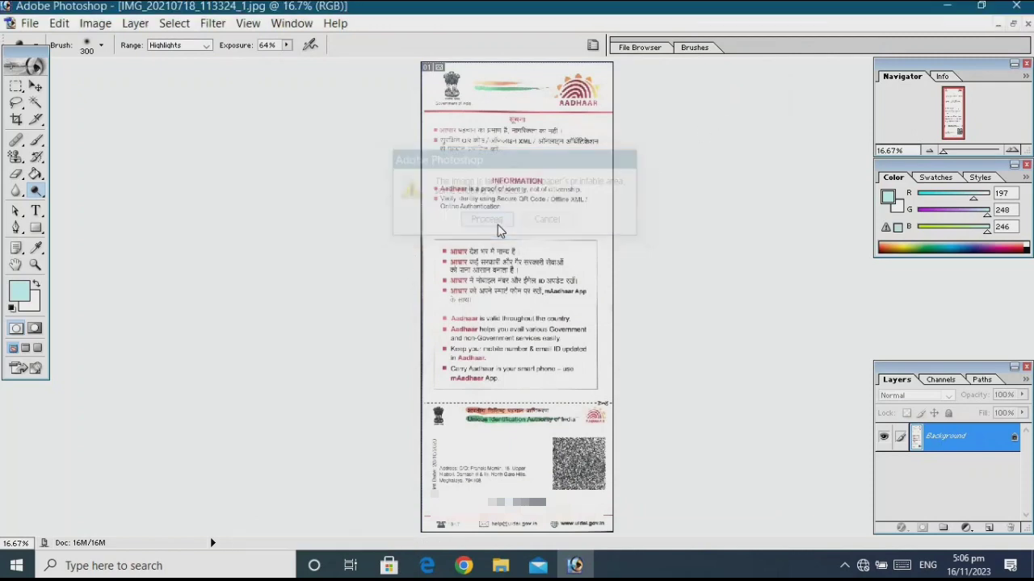
left_click(584, 110)
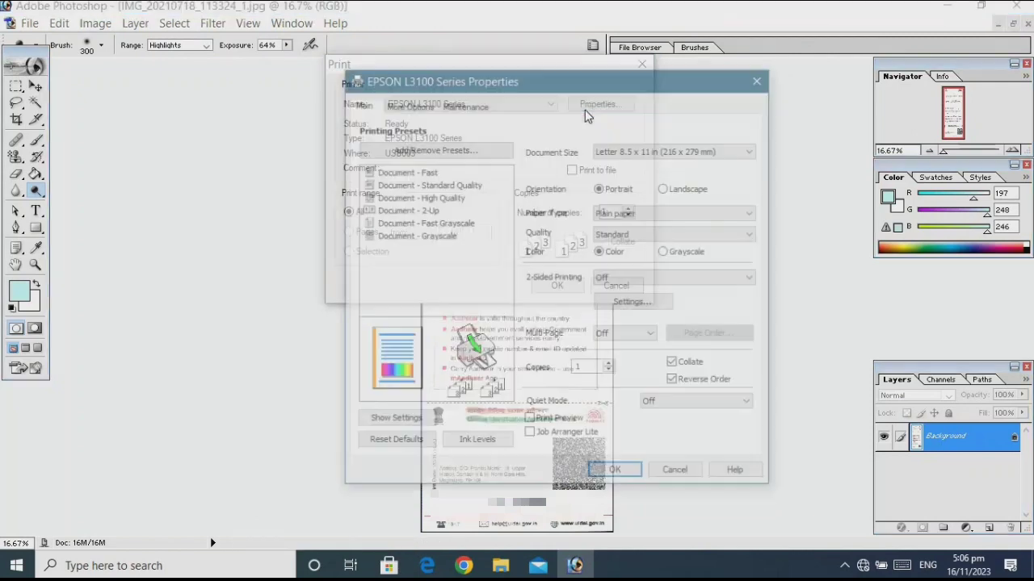
left_click(660, 152)
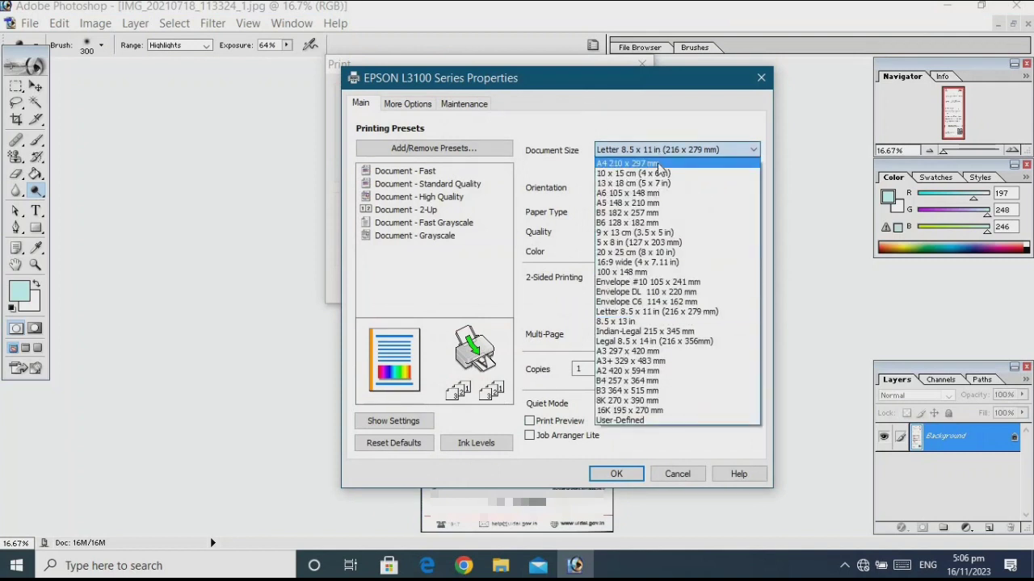
left_click(654, 163)
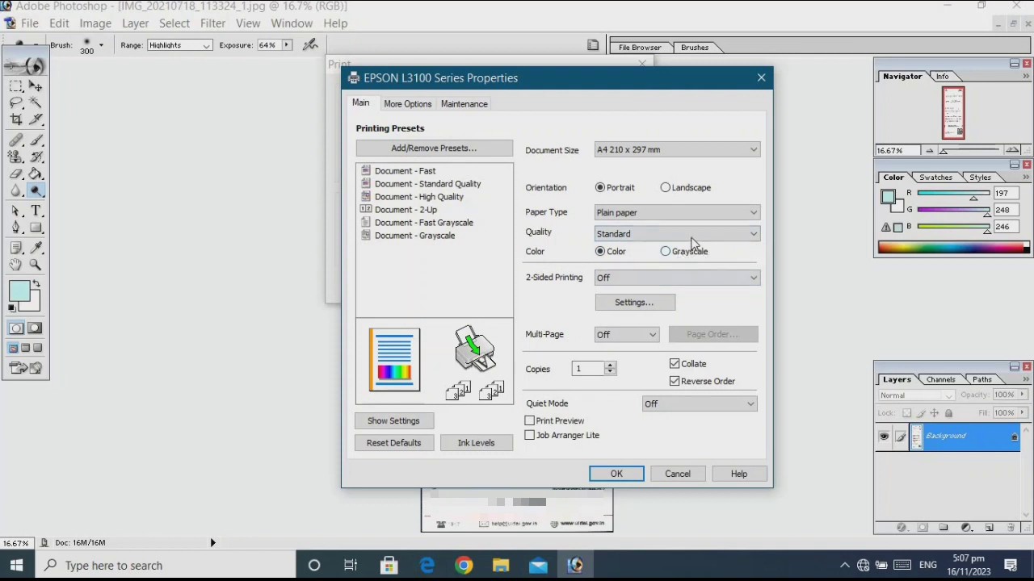
left_click(618, 476)
left_click(761, 78)
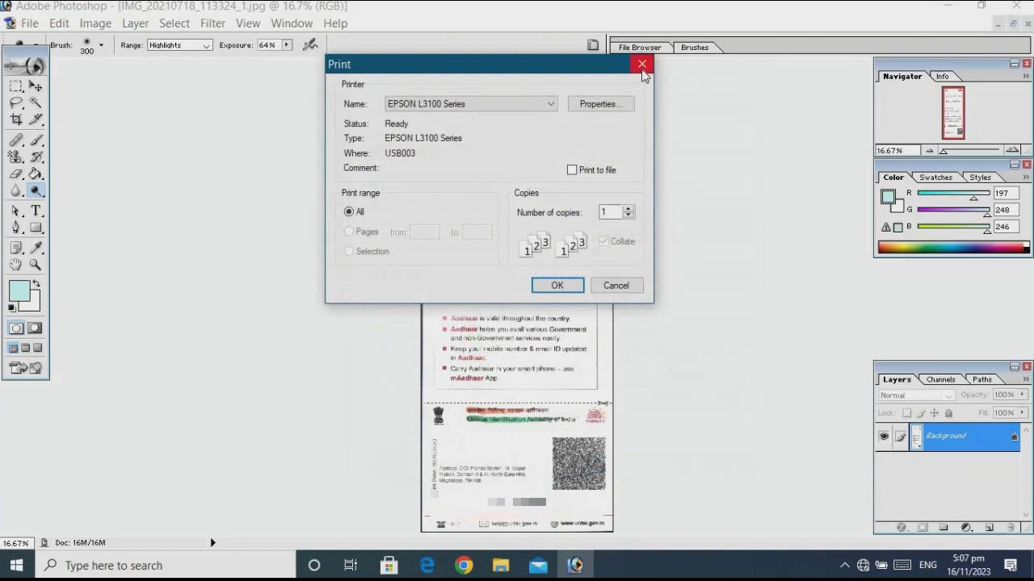
left_click(642, 66)
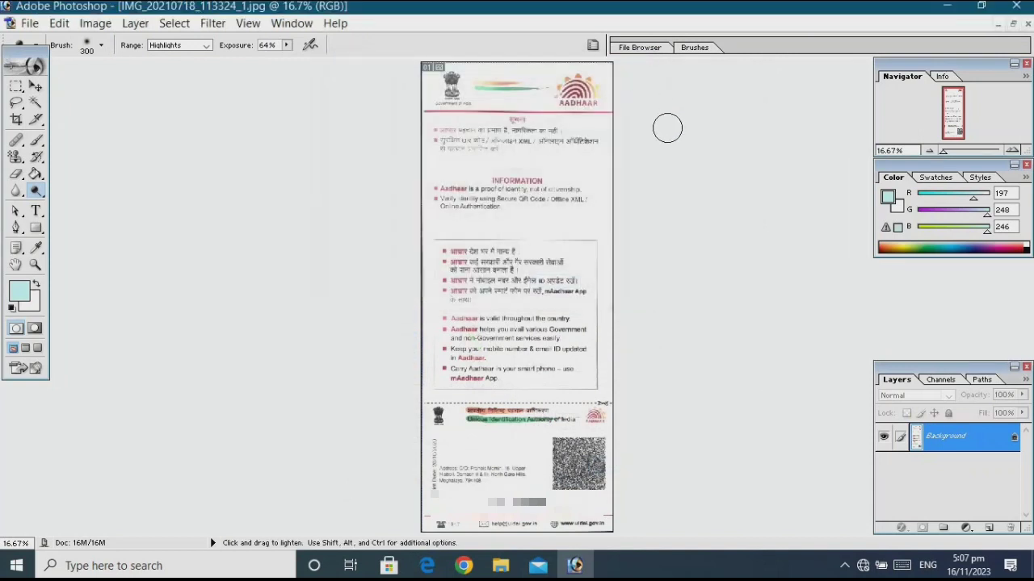